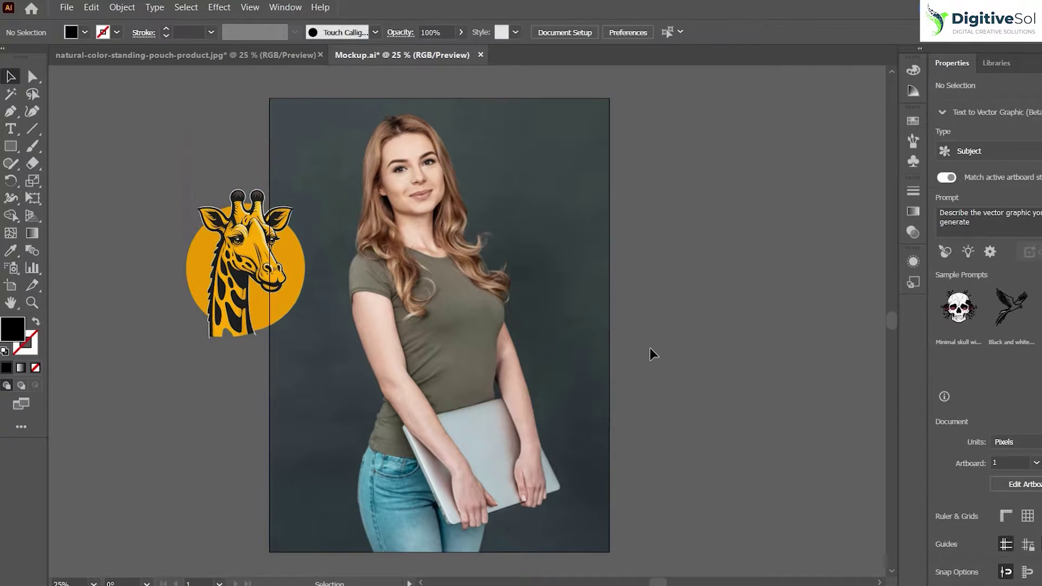
Step: Move the giraffe logo so it overlaps the left edge of the woman's photo
drag(271, 255, 194, 248)
click(563, 239)
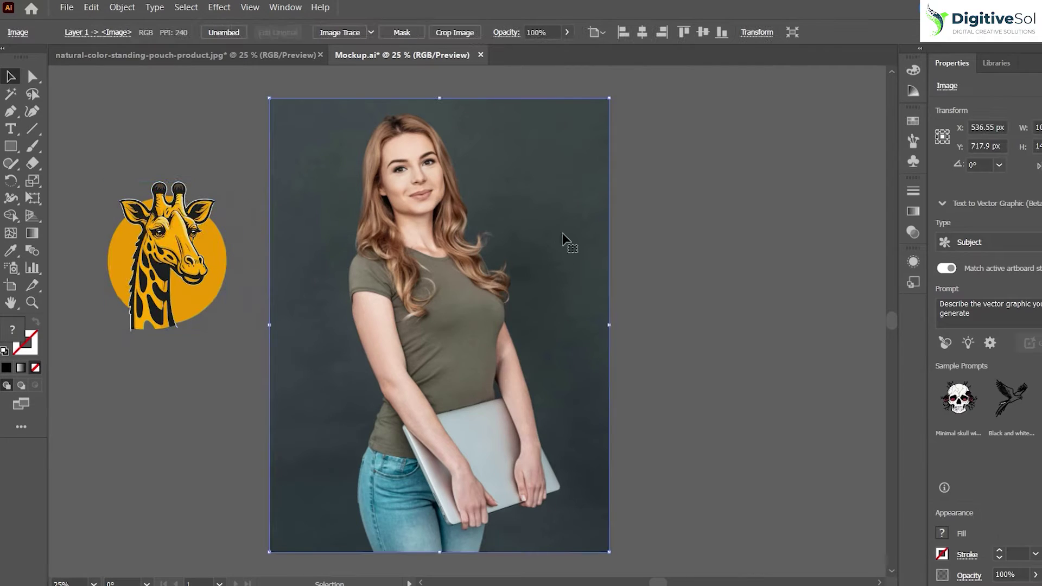
click(166, 266)
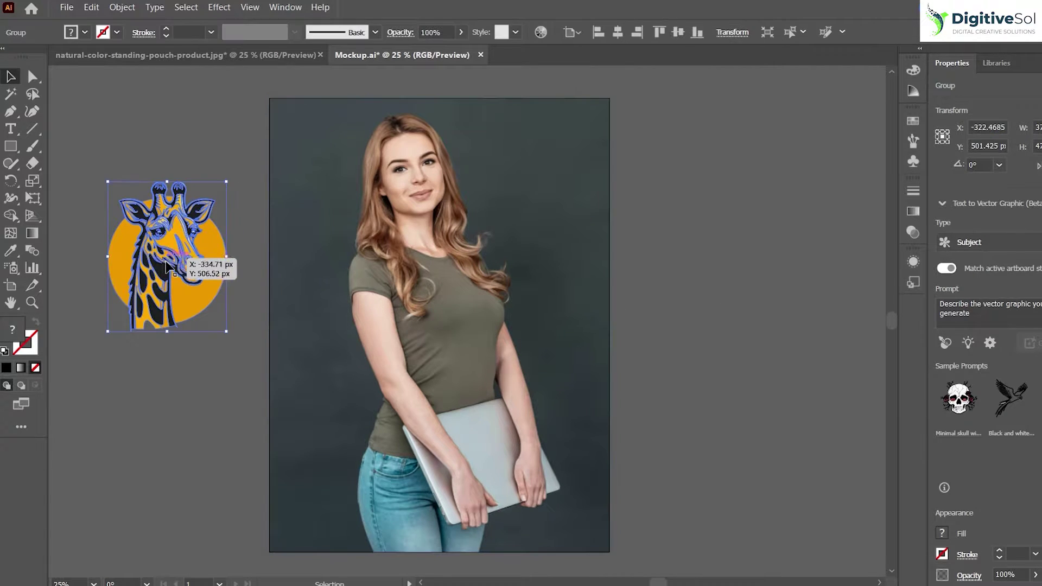
click(186, 380)
click(168, 245)
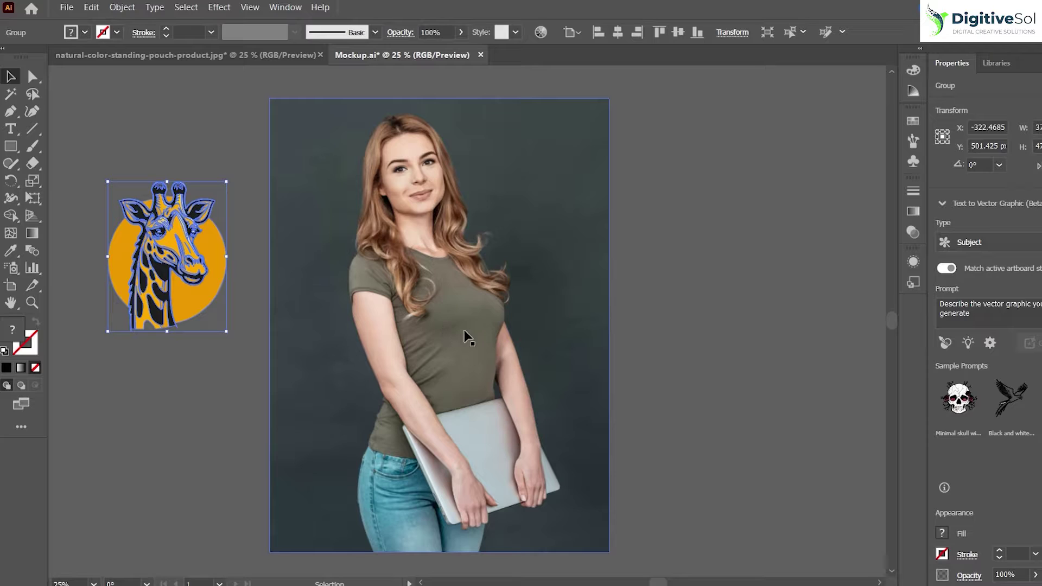
click(711, 356)
drag(164, 282, 253, 332)
click(674, 410)
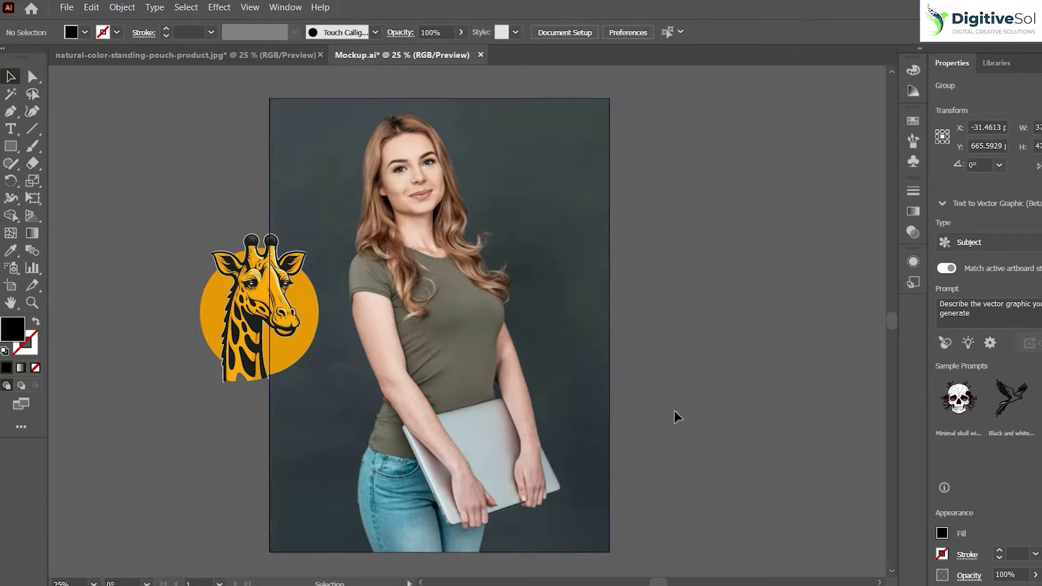
Step: Select the giraffe and photo together and choose Object > Mockup (Beta)
key(ctrl+a)
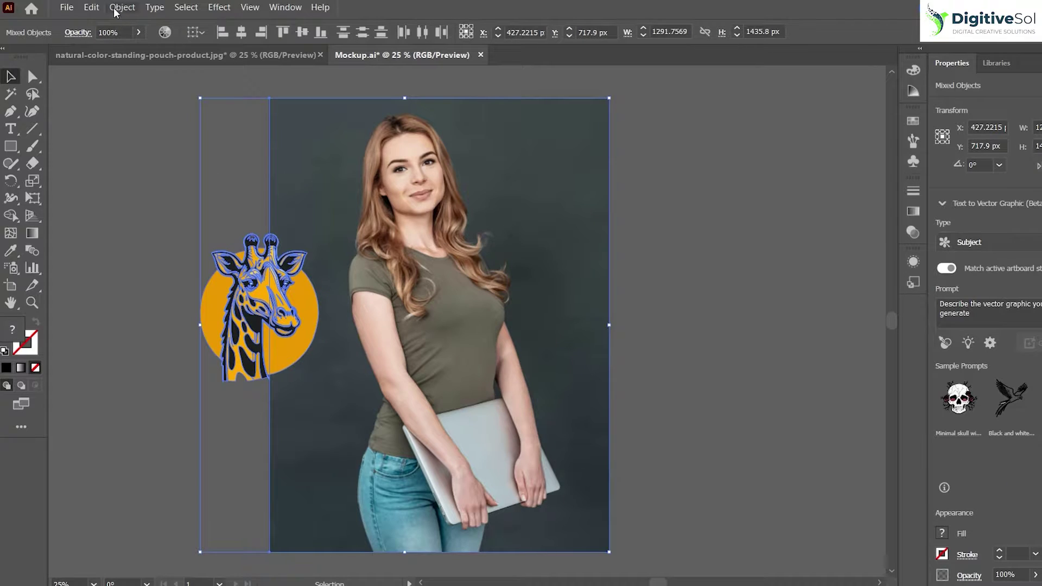
click(121, 8)
mouse_move(249, 470)
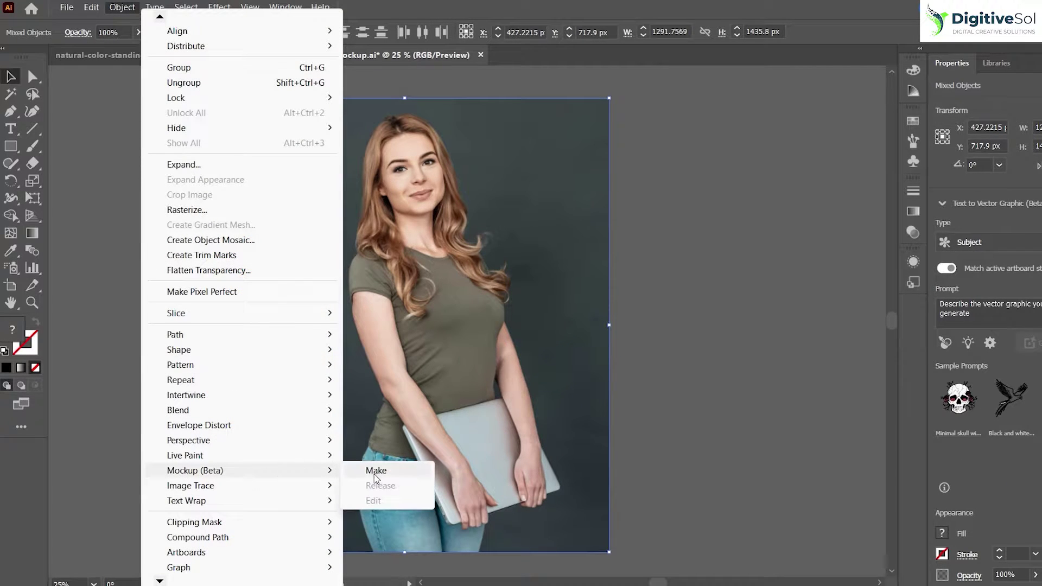
click(377, 471)
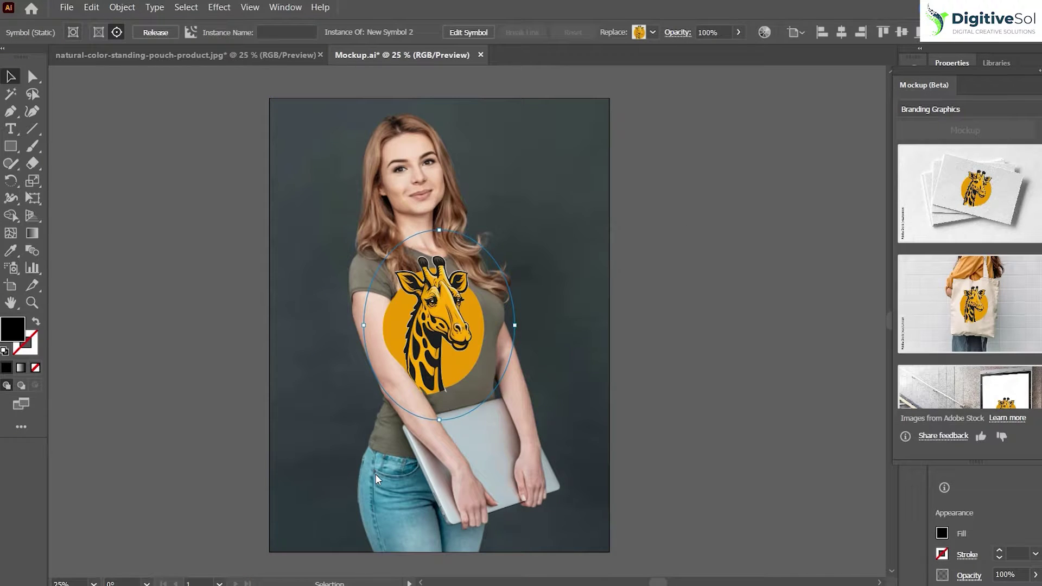
Step: Nudge the wrapped giraffe slightly lower and to the right on the woman's t-shirt
drag(446, 352, 470, 349)
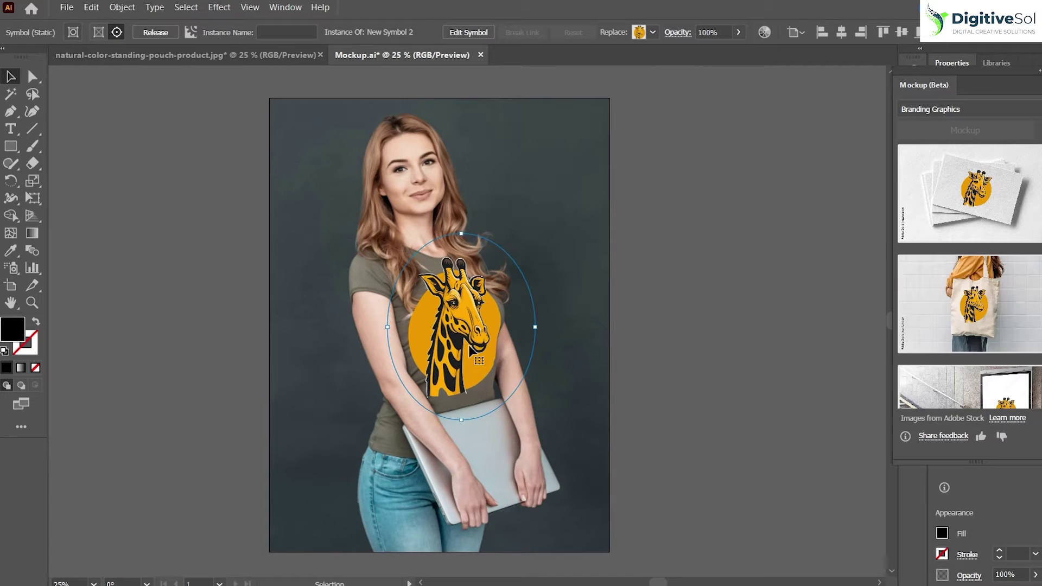
click(73, 33)
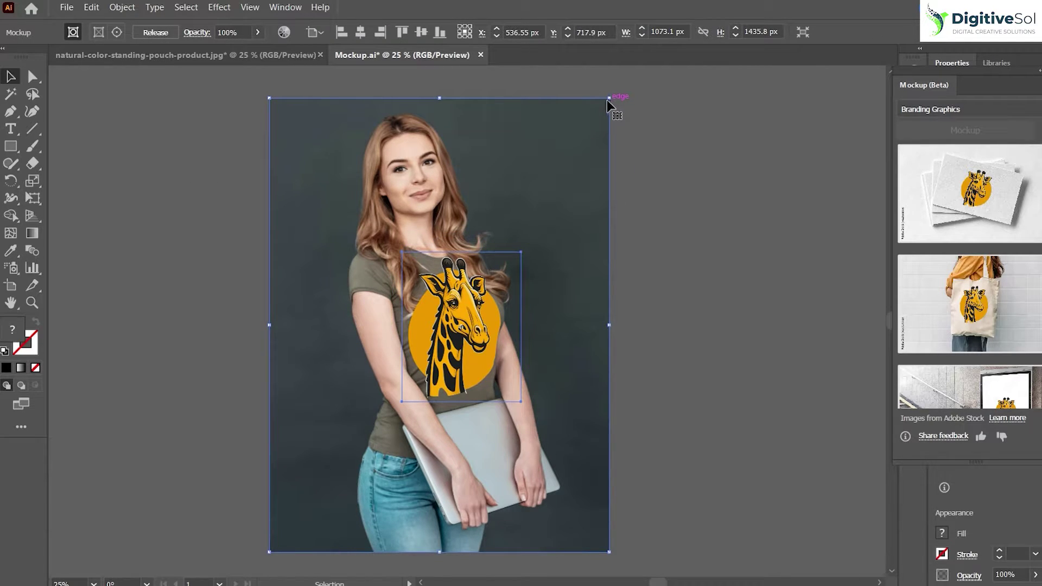
drag(608, 100, 570, 179)
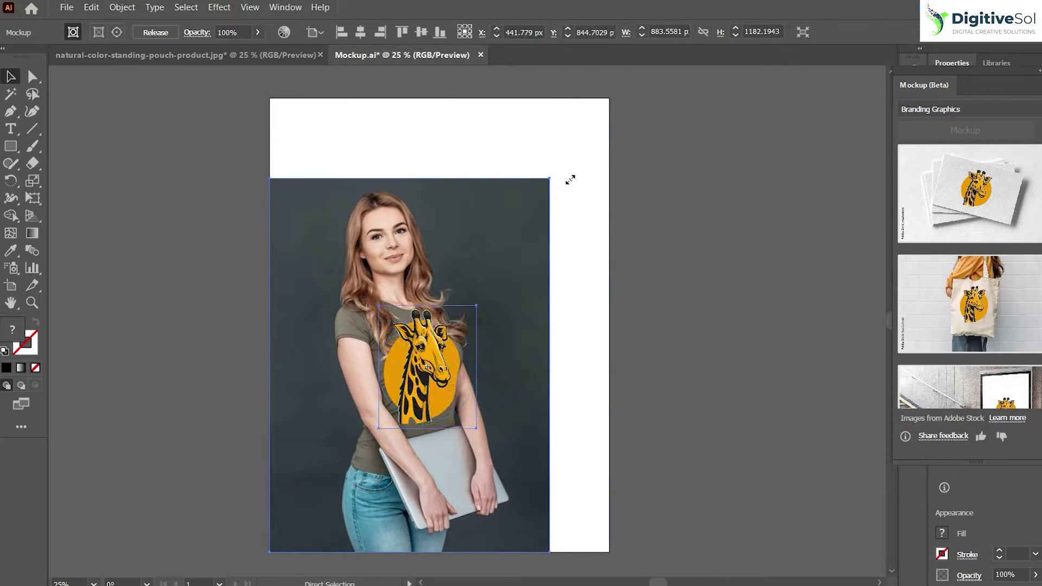
key(ctrl+z)
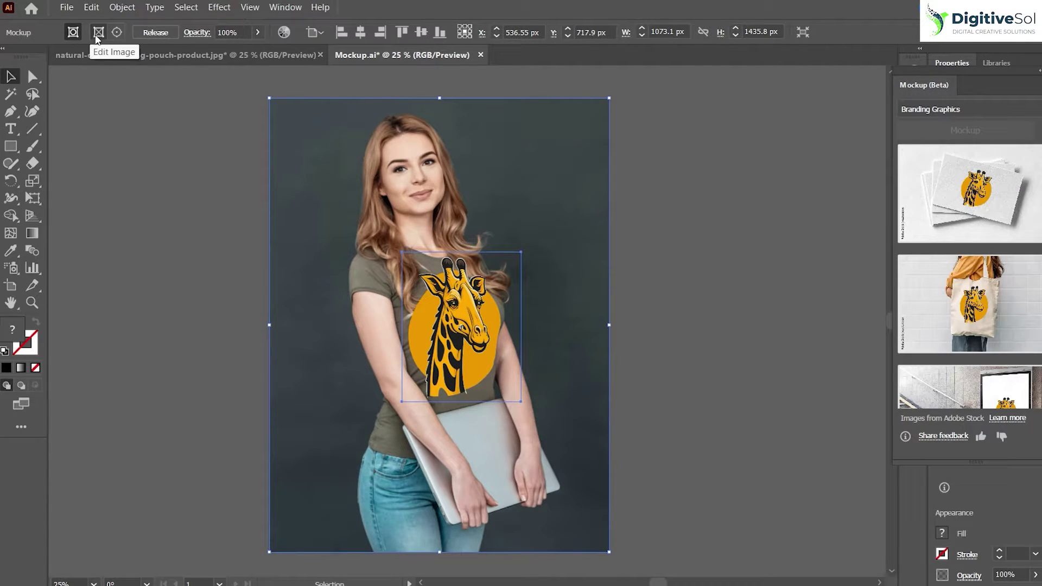
click(97, 35)
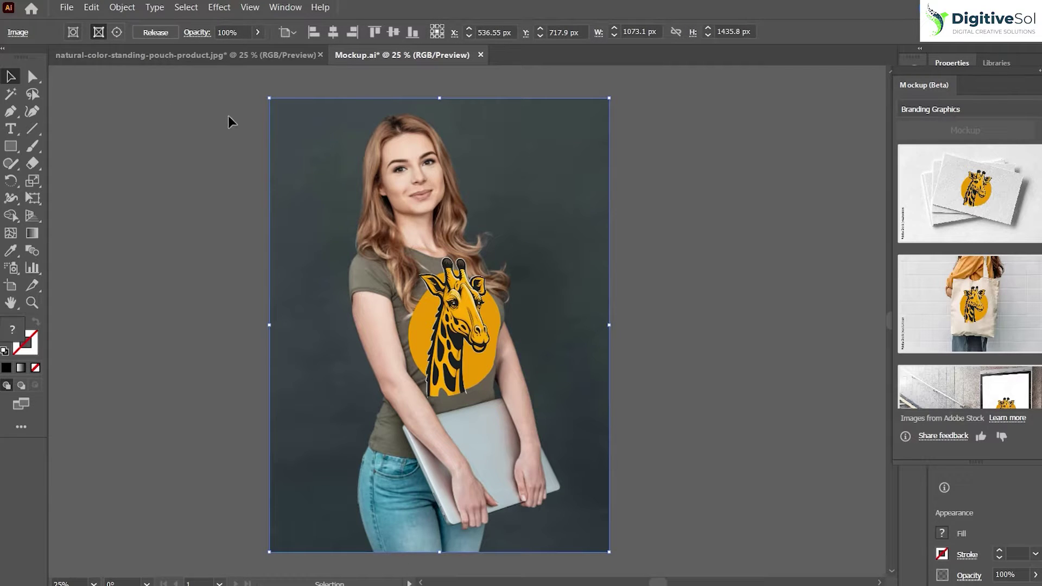
drag(270, 99, 365, 225)
key(ctrl+z)
Step: Edit the mockup content to move and resize the giraffe onto the middle of the chest
click(116, 33)
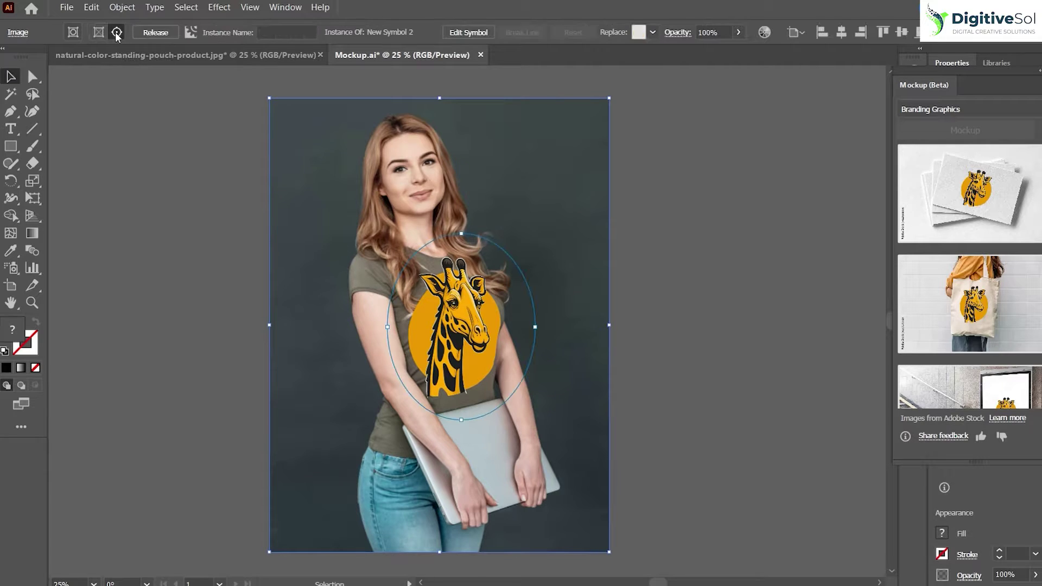
drag(476, 332, 444, 279)
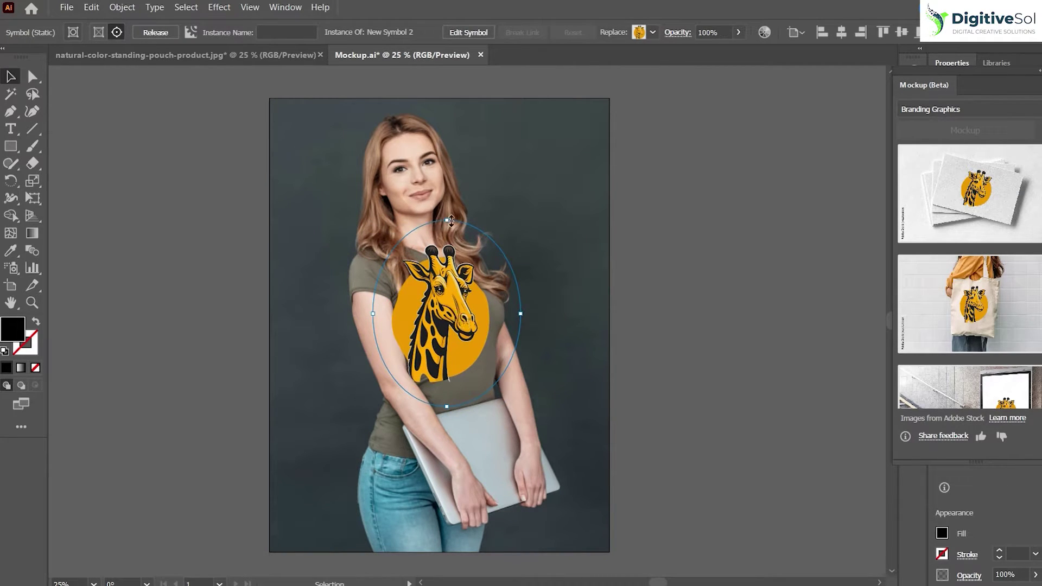
drag(447, 219, 447, 251)
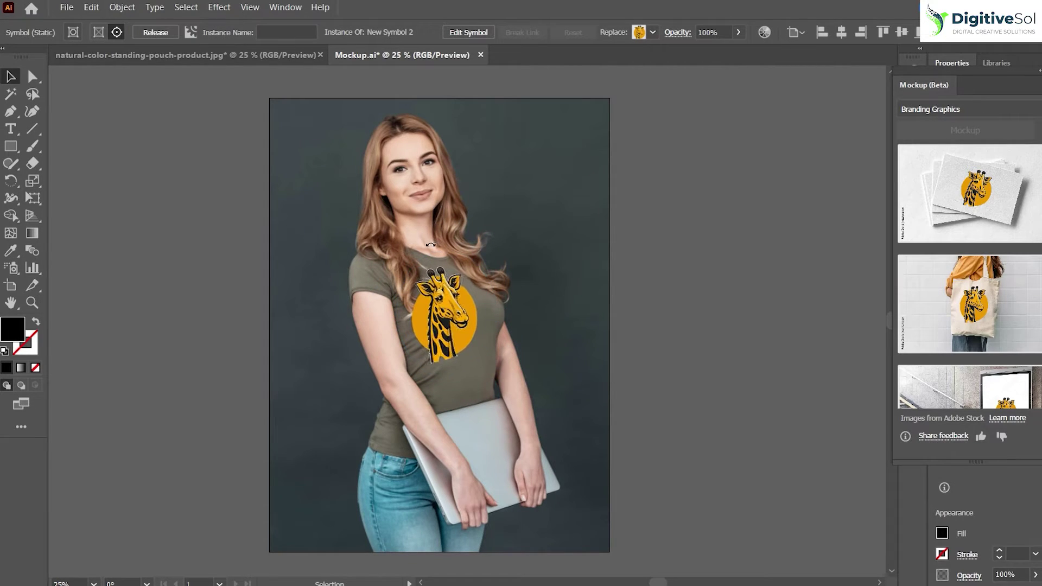
drag(454, 332, 473, 336)
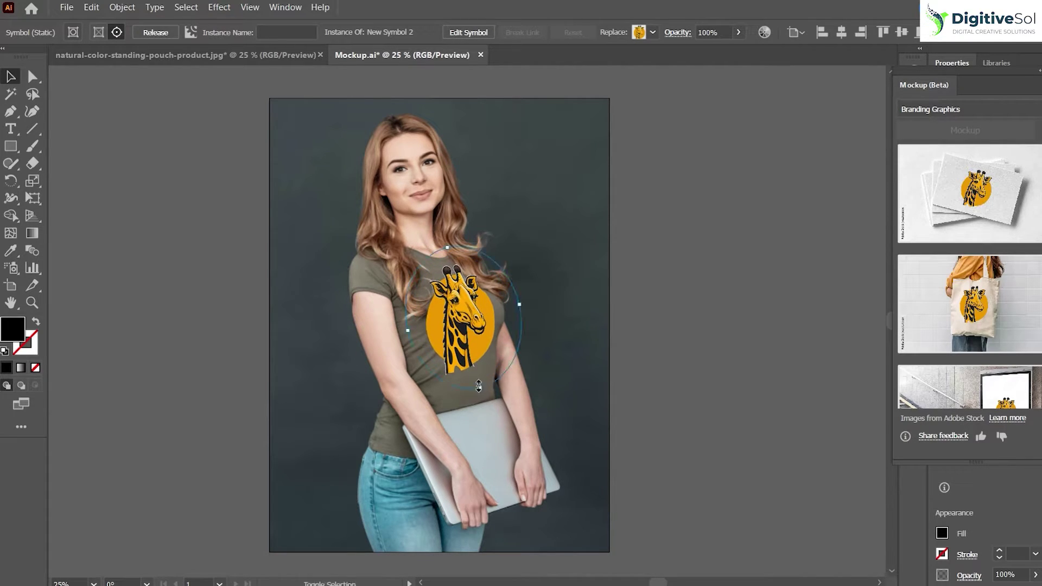
drag(477, 379, 461, 356)
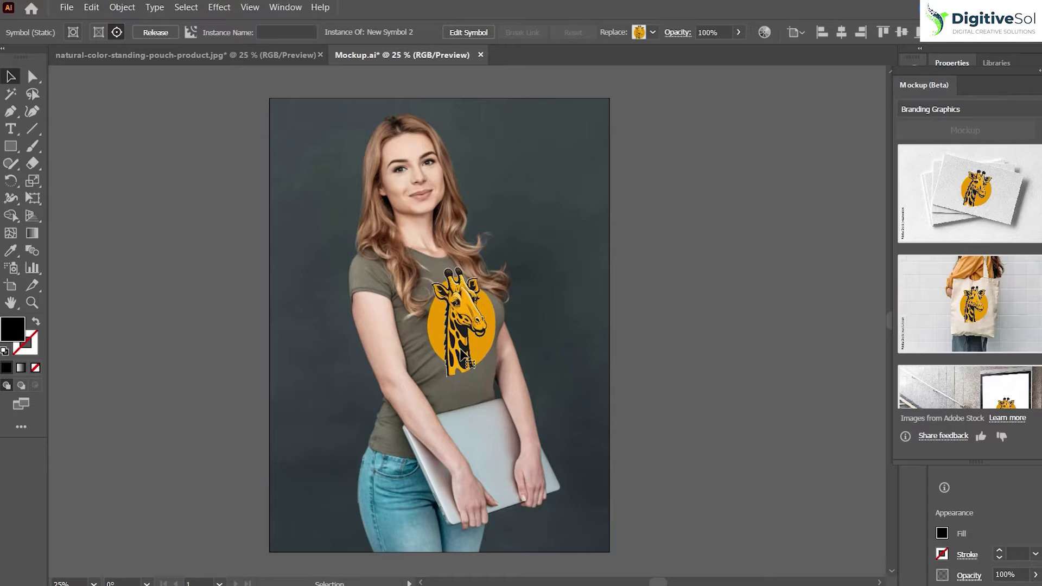
Step: Release the mockup, undo the release, and reselect the giraffe artwork for editing
click(723, 327)
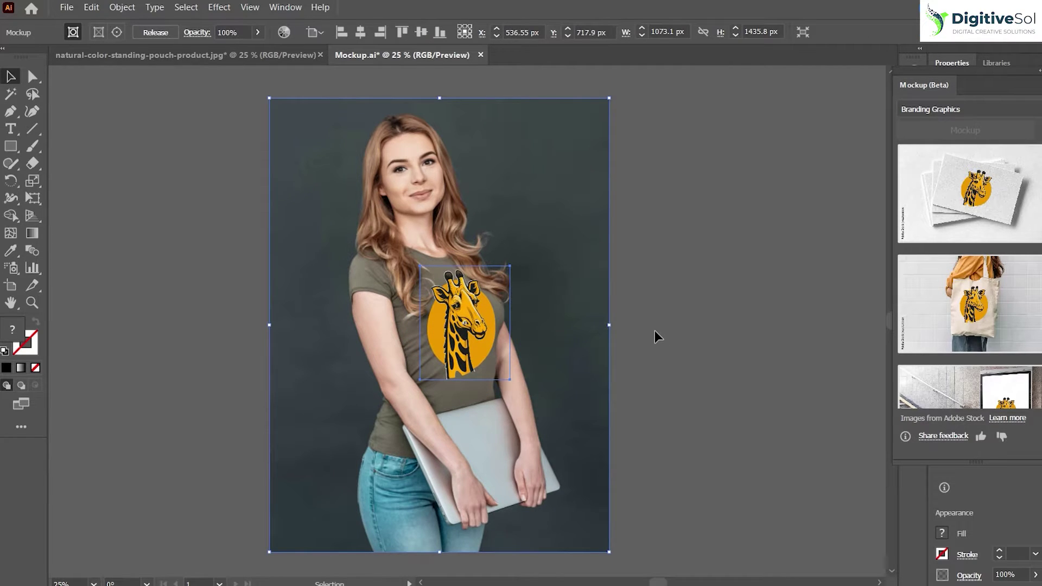
click(156, 33)
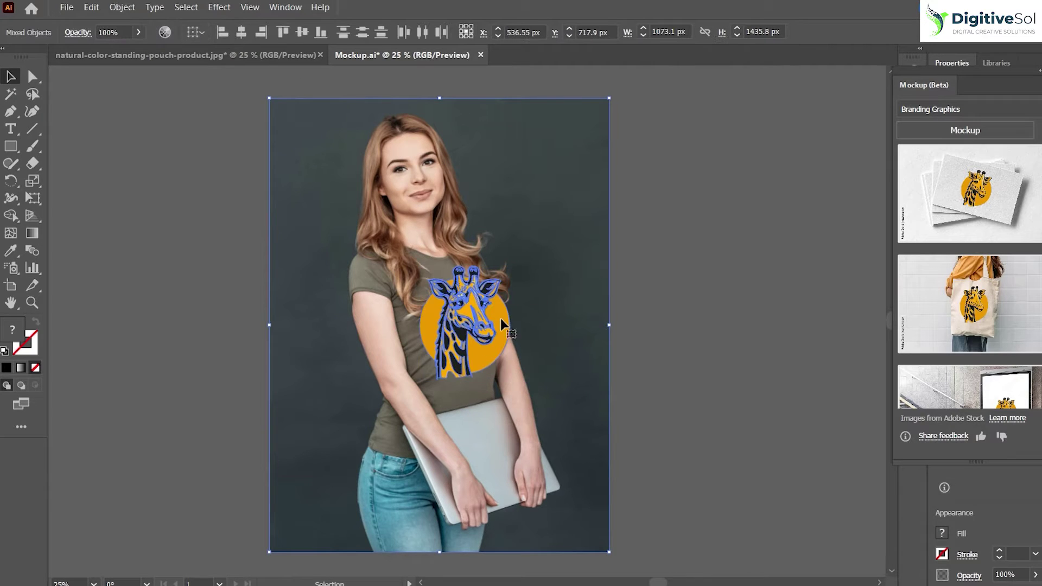
key(ctrl+z)
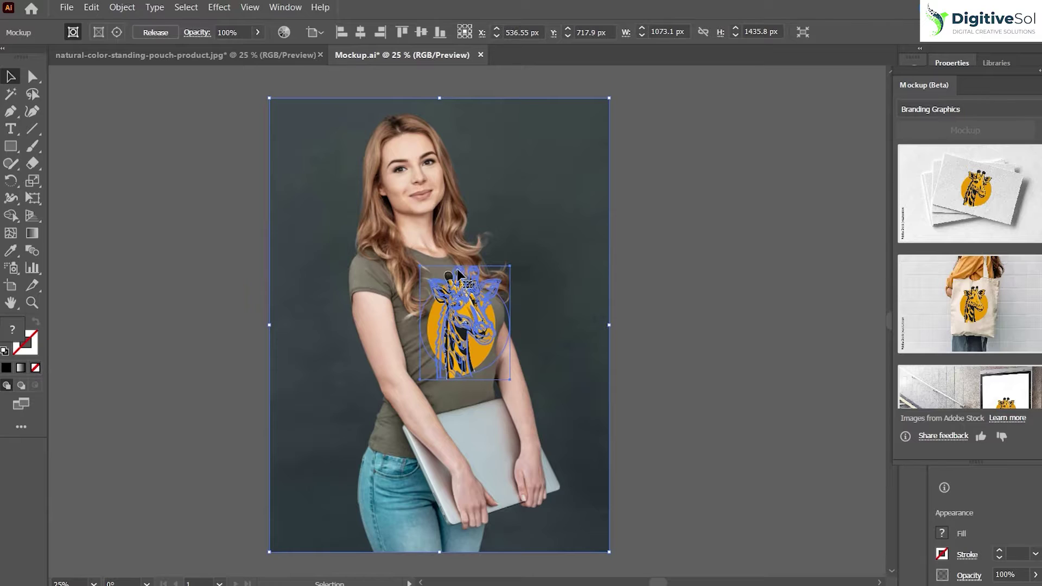
click(117, 32)
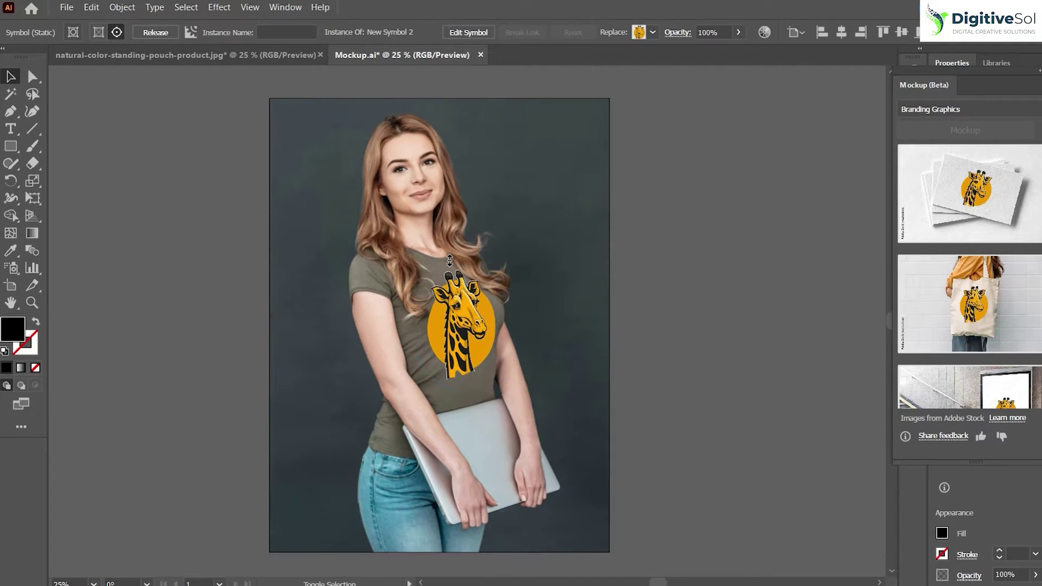
click(449, 262)
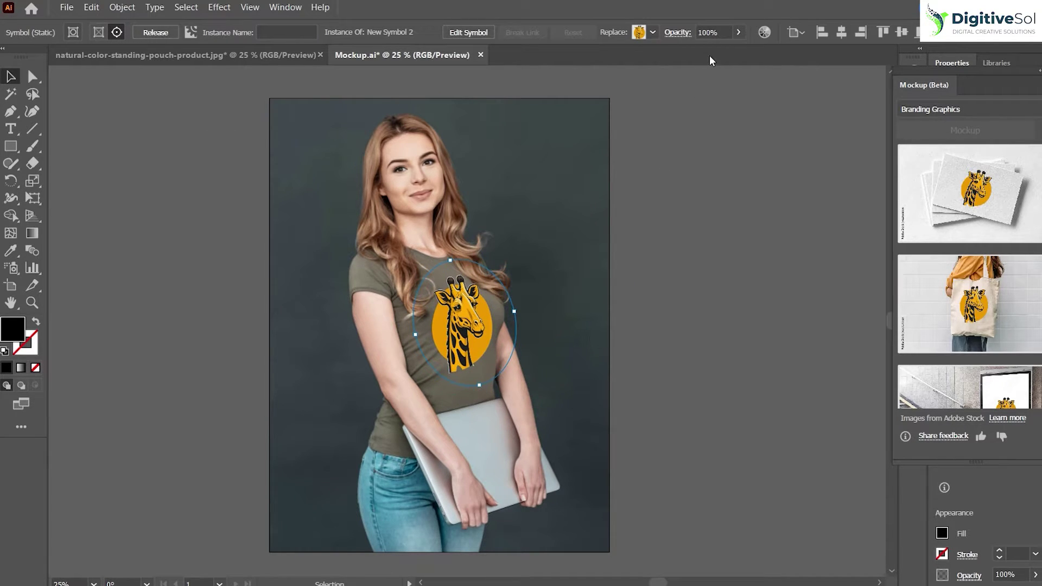
Step: After trying Multiply and Soft Light, give the t-shirt giraffe Overlay blending at 95% opacity
click(676, 32)
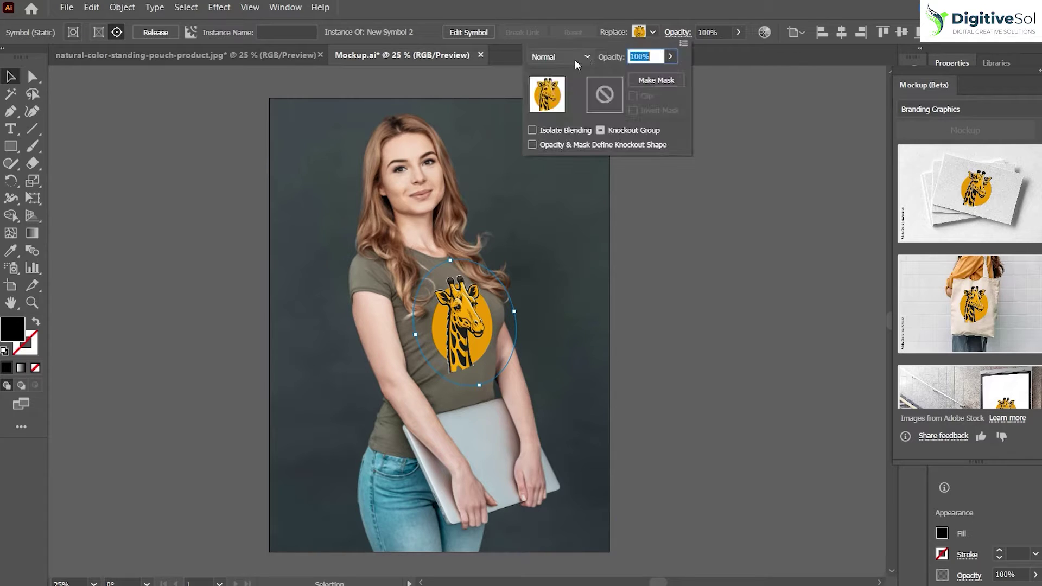
click(560, 57)
click(546, 70)
key(Down)
key(Down)
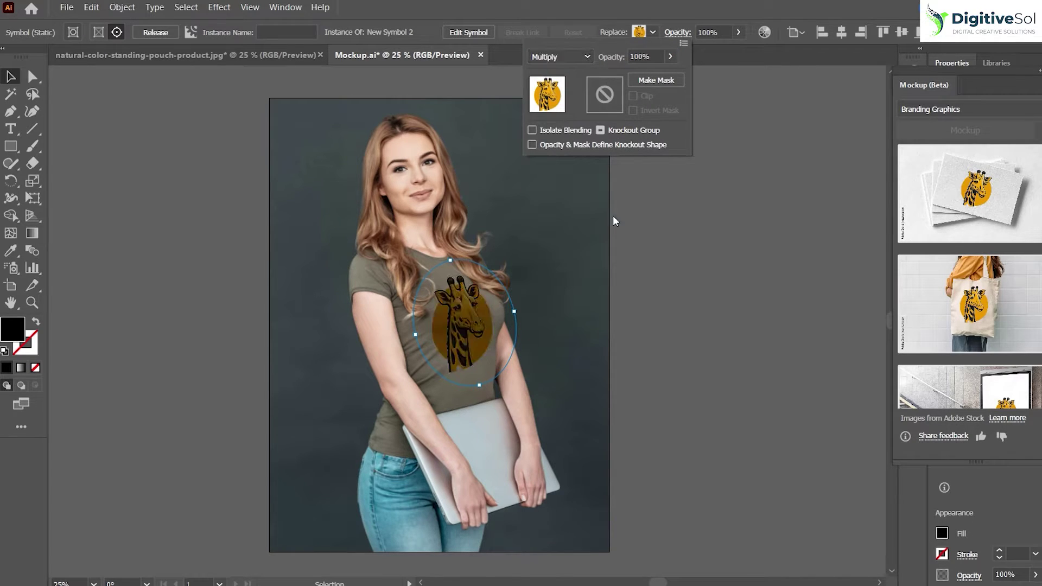
click(576, 58)
click(566, 209)
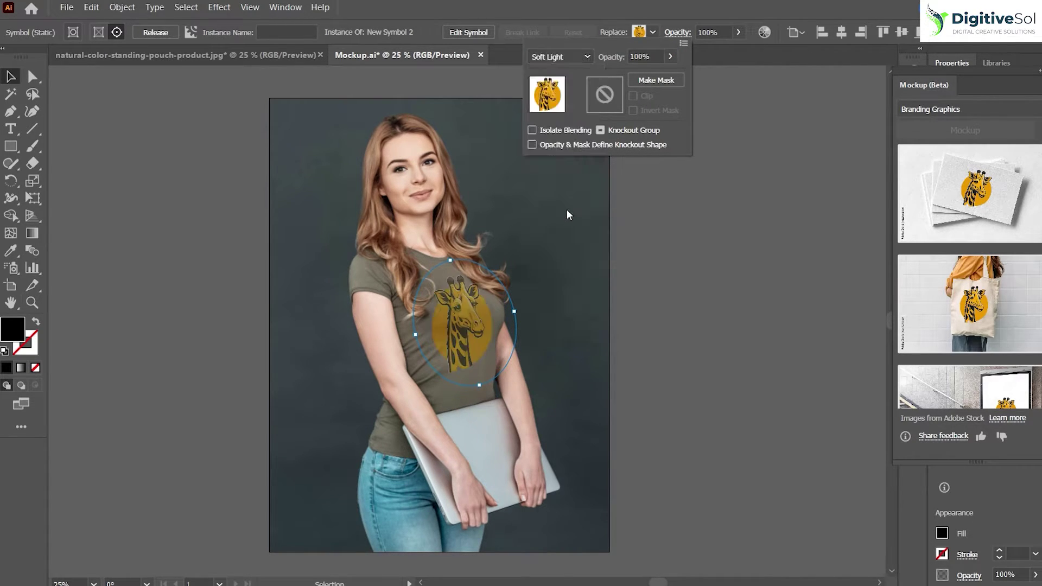
click(573, 61)
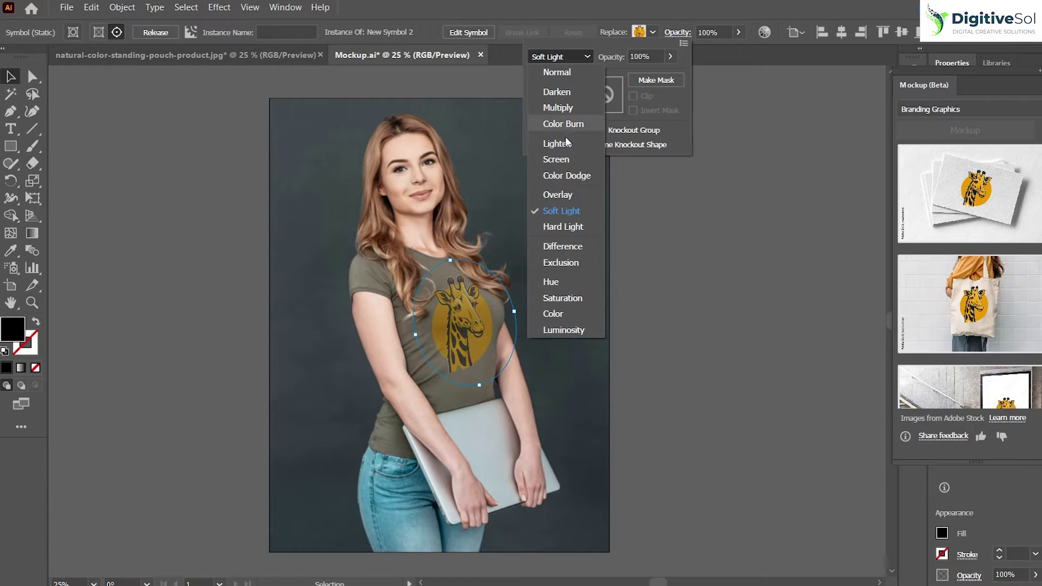
click(565, 195)
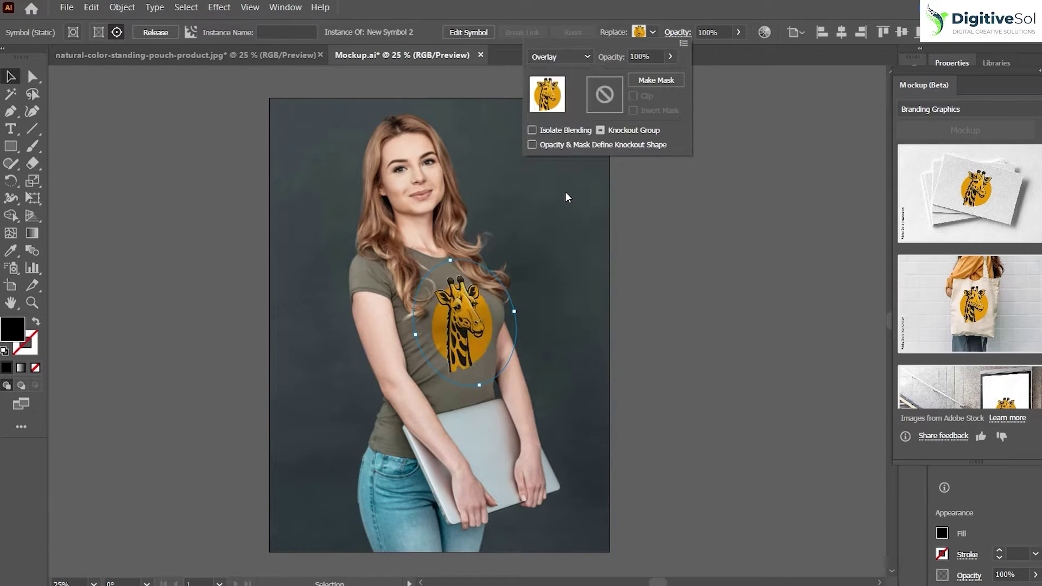
click(737, 37)
drag(721, 50, 735, 51)
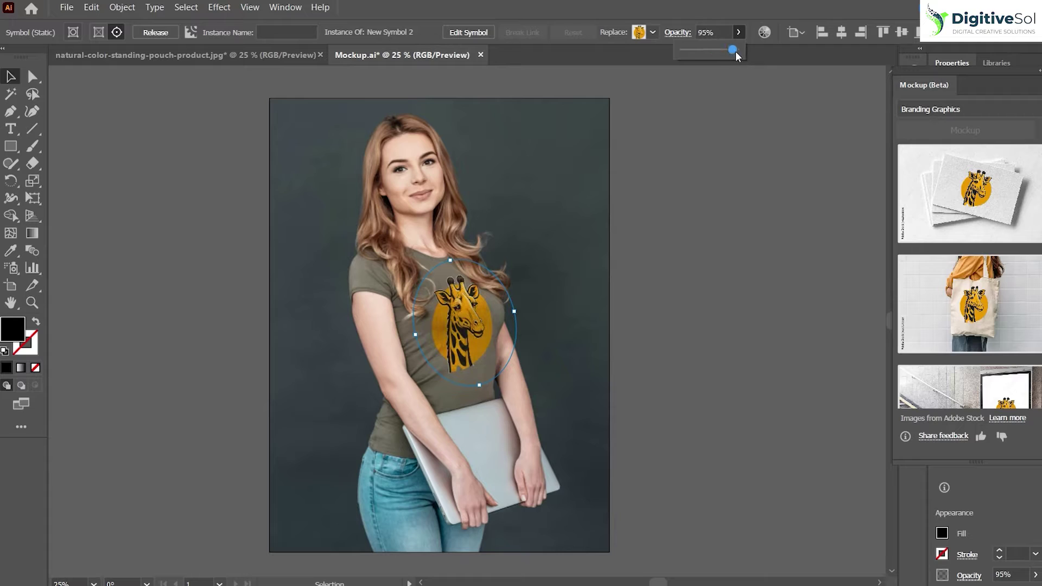
click(670, 340)
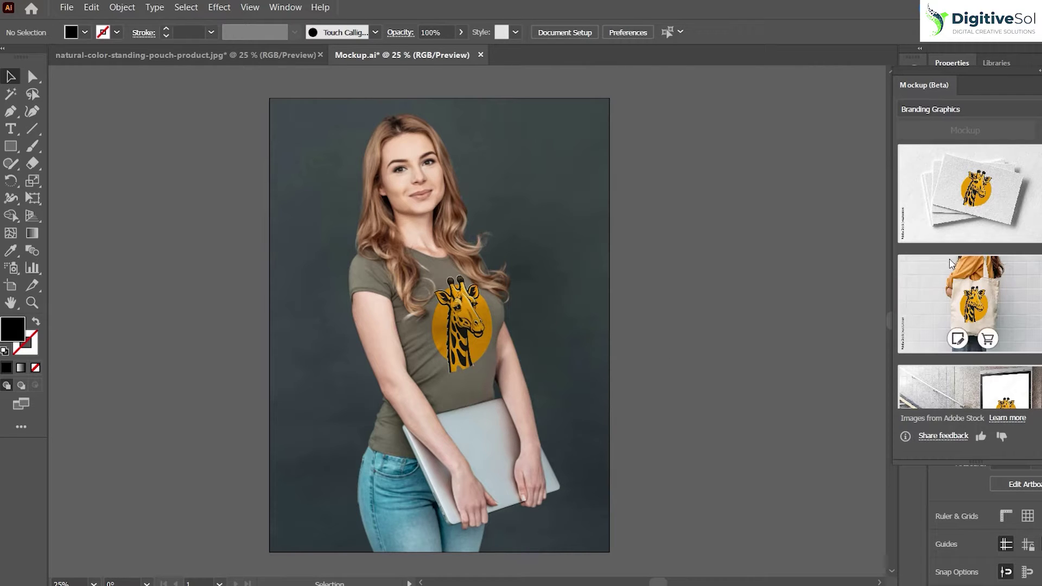
scroll(971, 255, down, 2)
scroll(988, 248, up, 1)
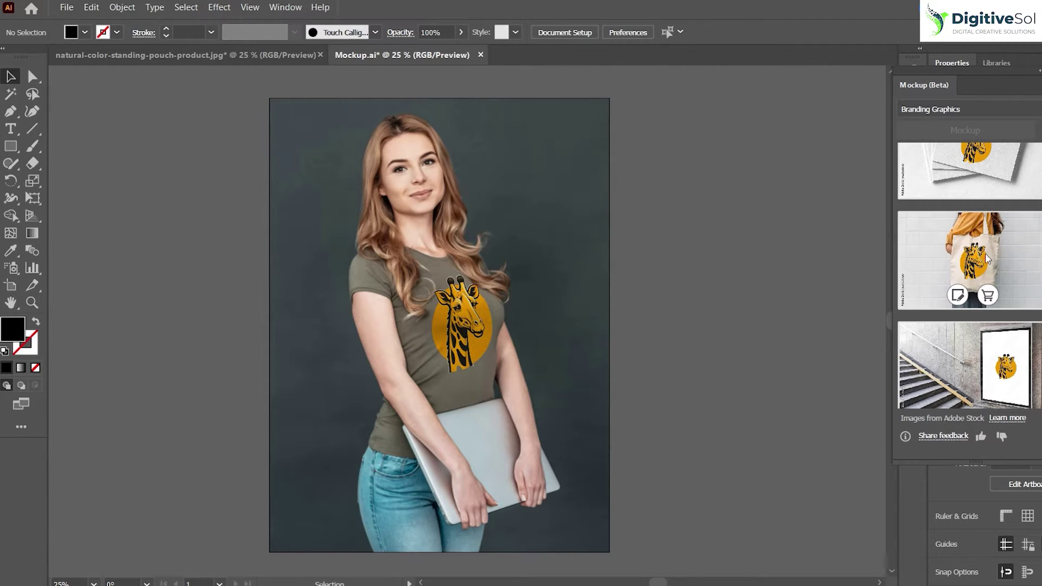
click(958, 295)
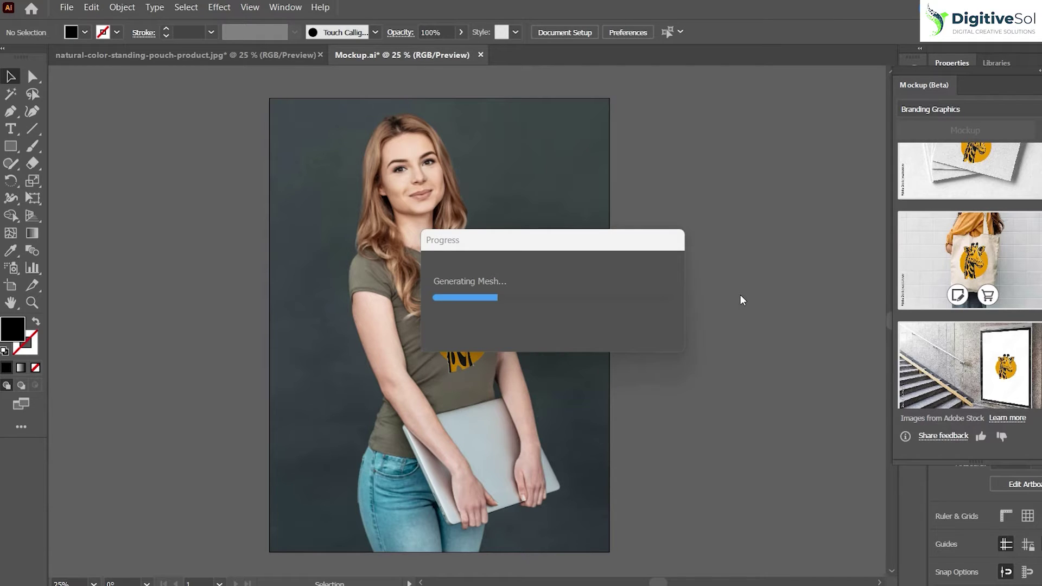
Step: Move the tote bag photo up and right and enlarge it from its bottom edge
drag(559, 335, 754, 272)
drag(663, 361, 658, 456)
click(219, 323)
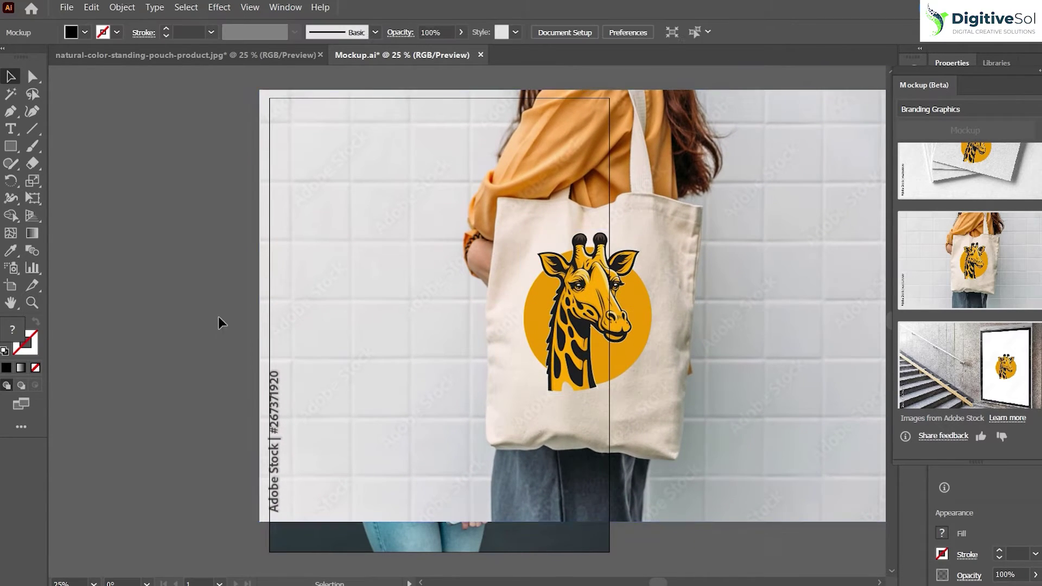
Step: Shrink the giraffe logo on the tote bag and zoom out to view the whole mockup
click(551, 315)
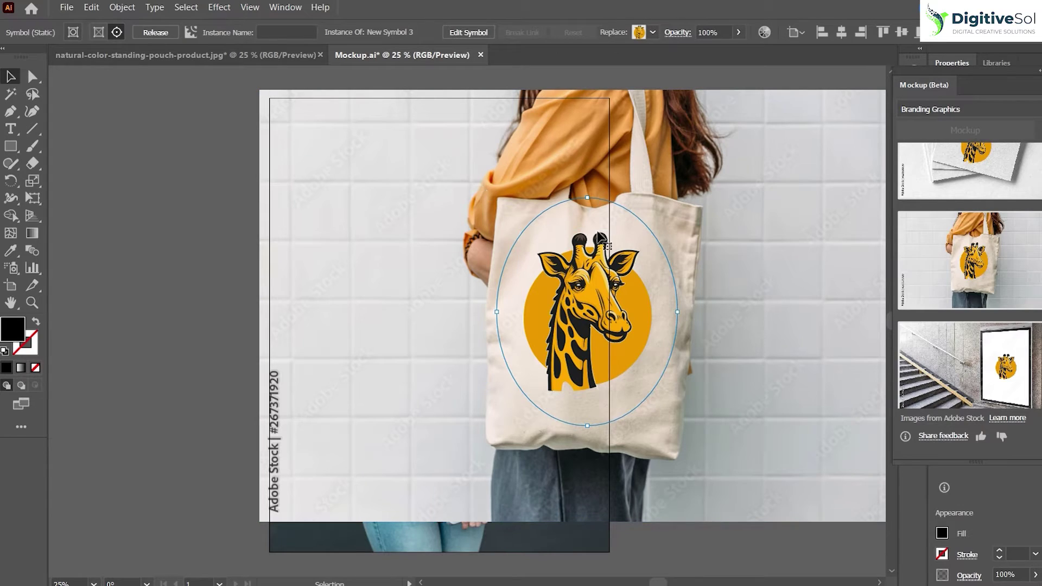
drag(588, 197, 587, 231)
click(180, 281)
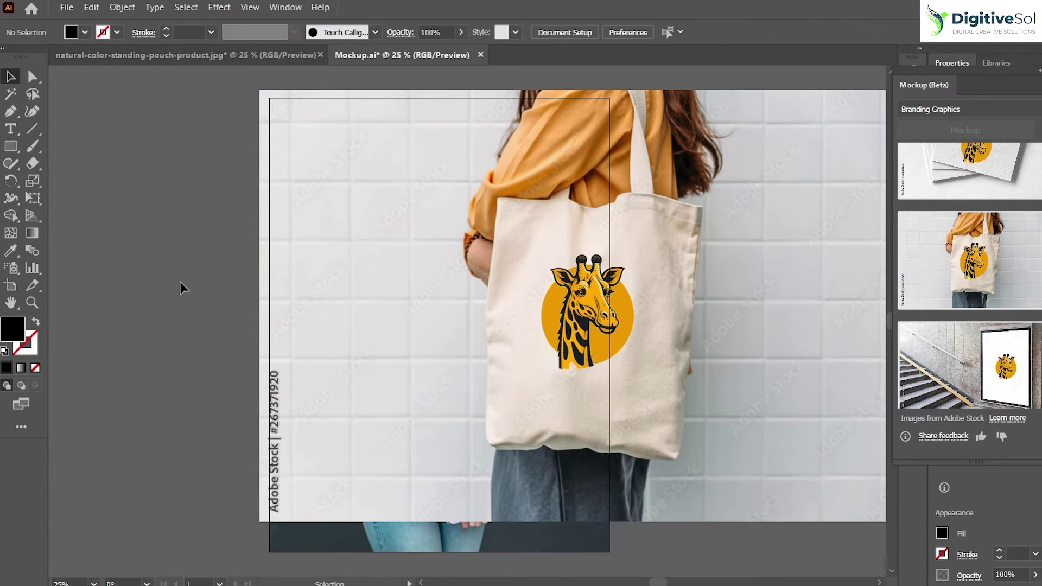
drag(401, 407, 626, 498)
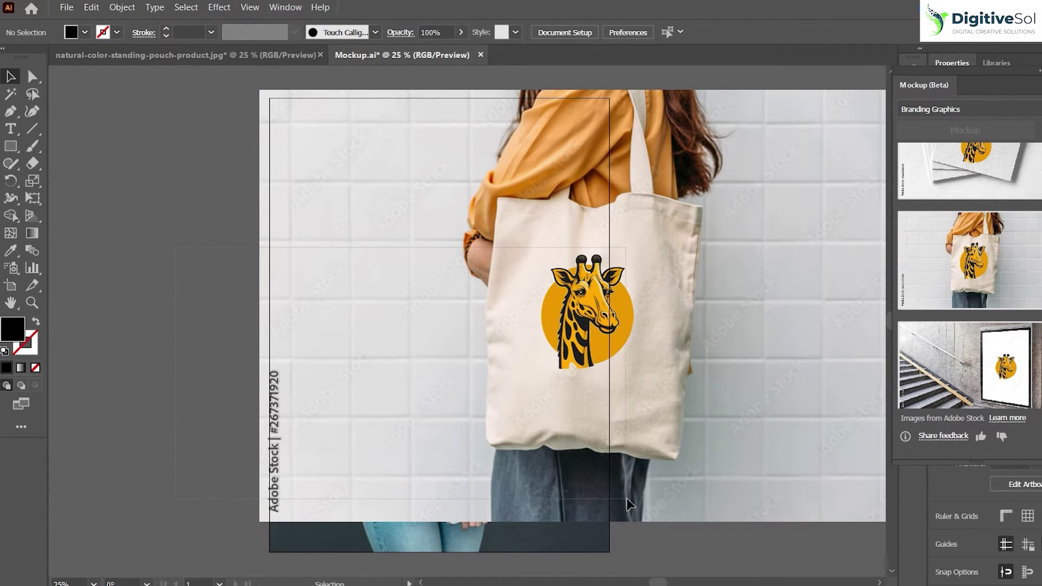
key(ctrl+minus)
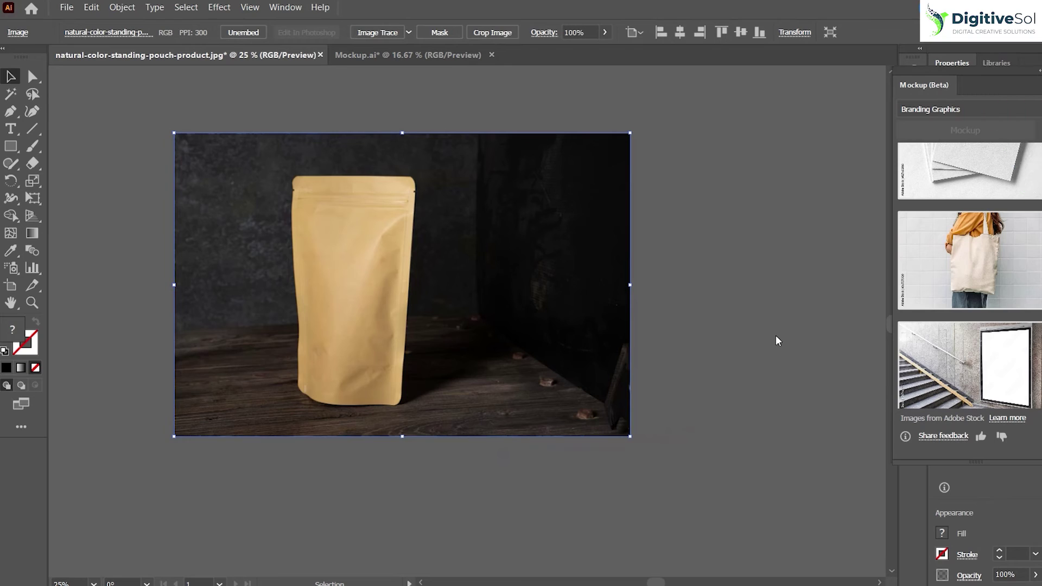
Step: Select and deselect the kraft pouch photo in natural-color-standing-pouch-product.jpg
click(724, 304)
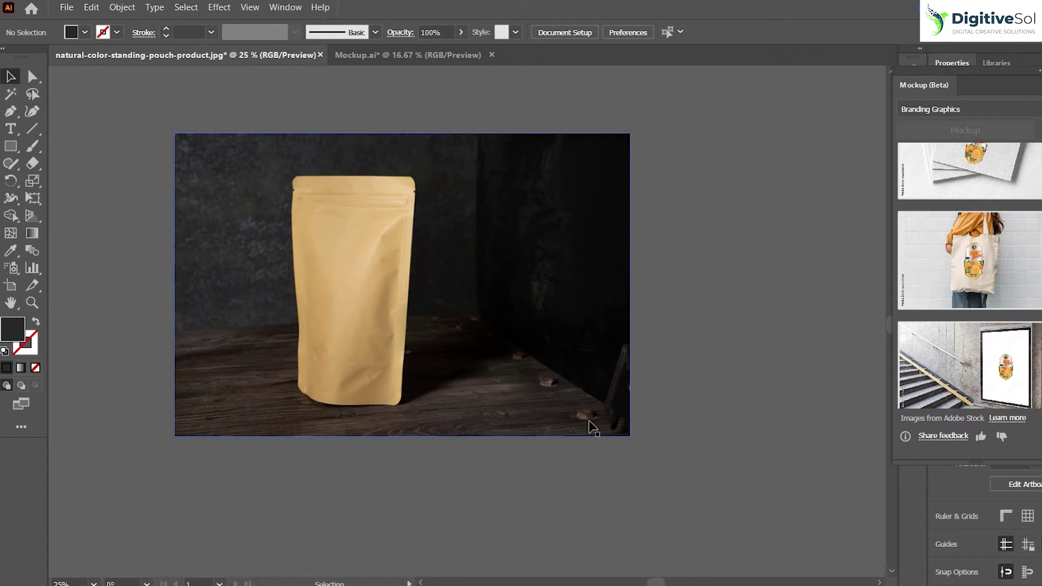
click(545, 347)
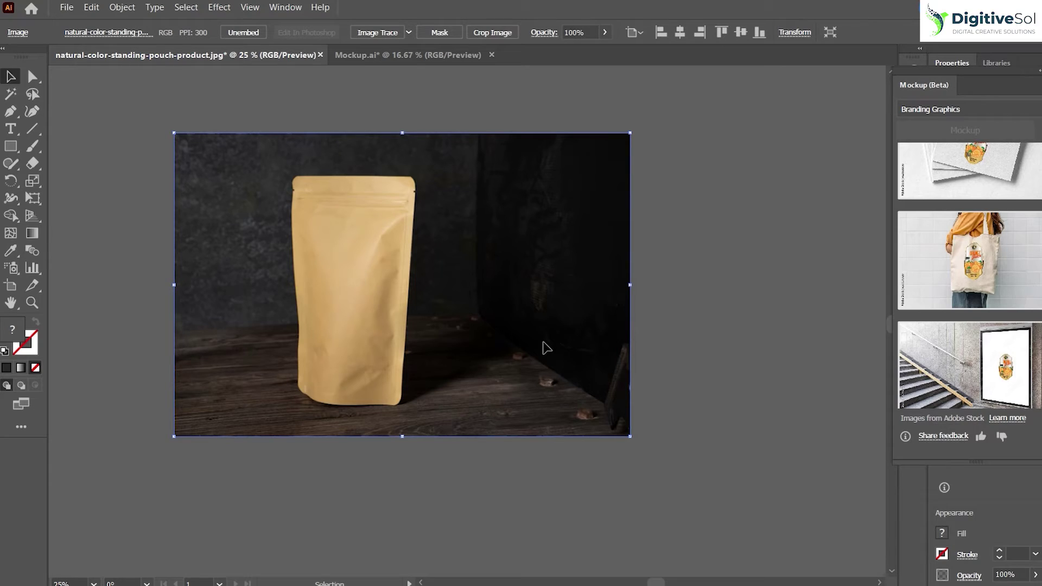
key(ctrl+shift+a)
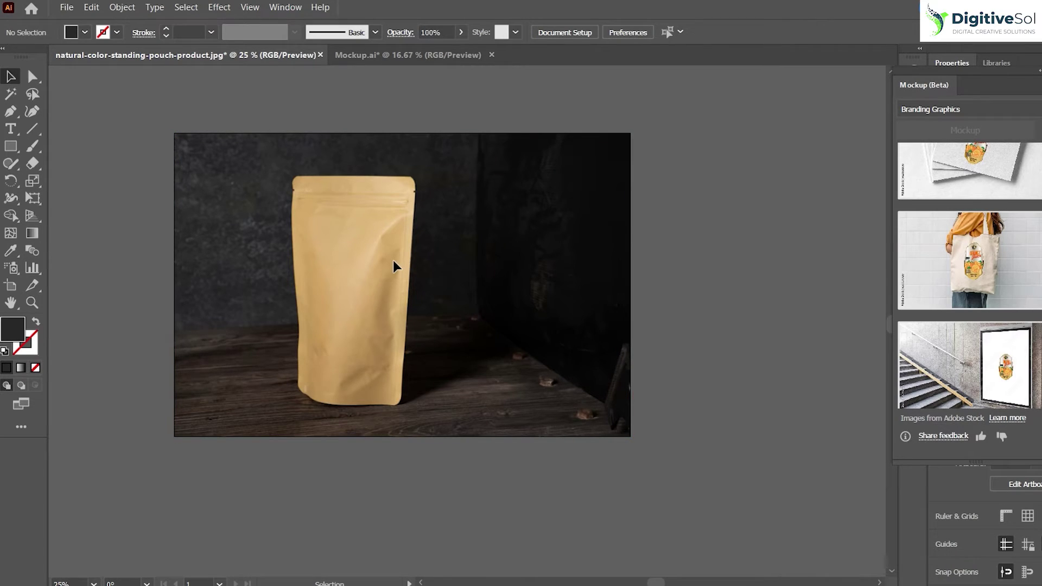
click(393, 265)
Step: Paste the Orange Juice label into the pouch document and reposition it
click(647, 193)
key(ctrl+v)
drag(513, 230, 336, 255)
Step: Make a mockup from the Orange Juice label and pouch photo, then drag the label onto the pouch
drag(513, 232, 515, 231)
click(700, 345)
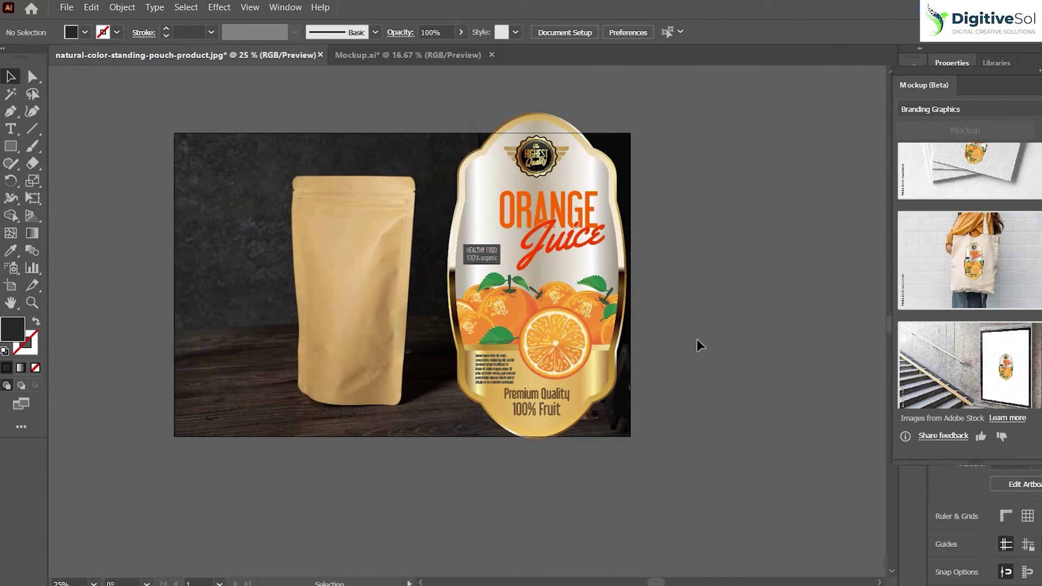
key(ctrl+a)
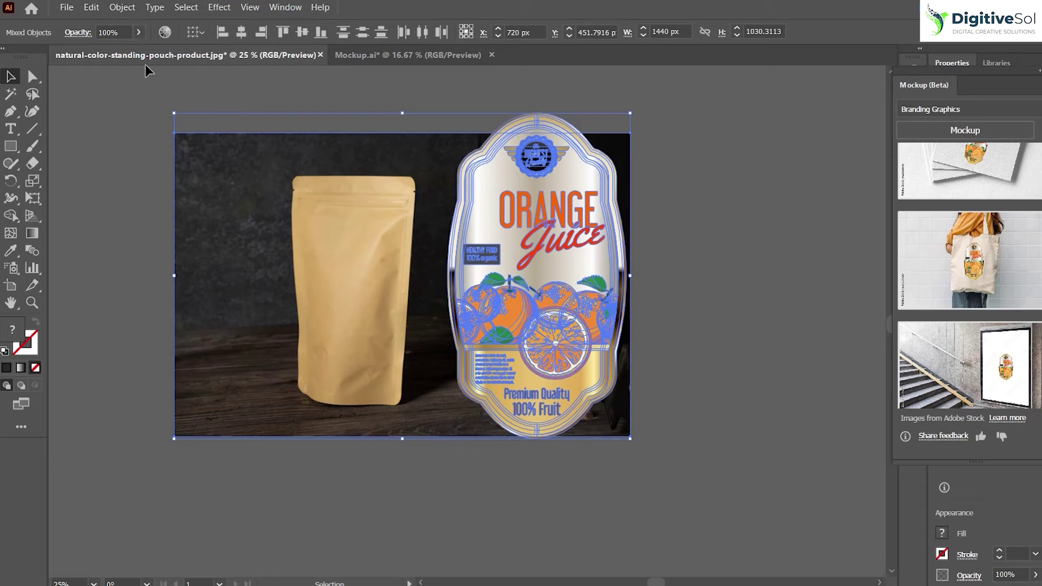
click(122, 7)
mouse_move(195, 470)
click(396, 473)
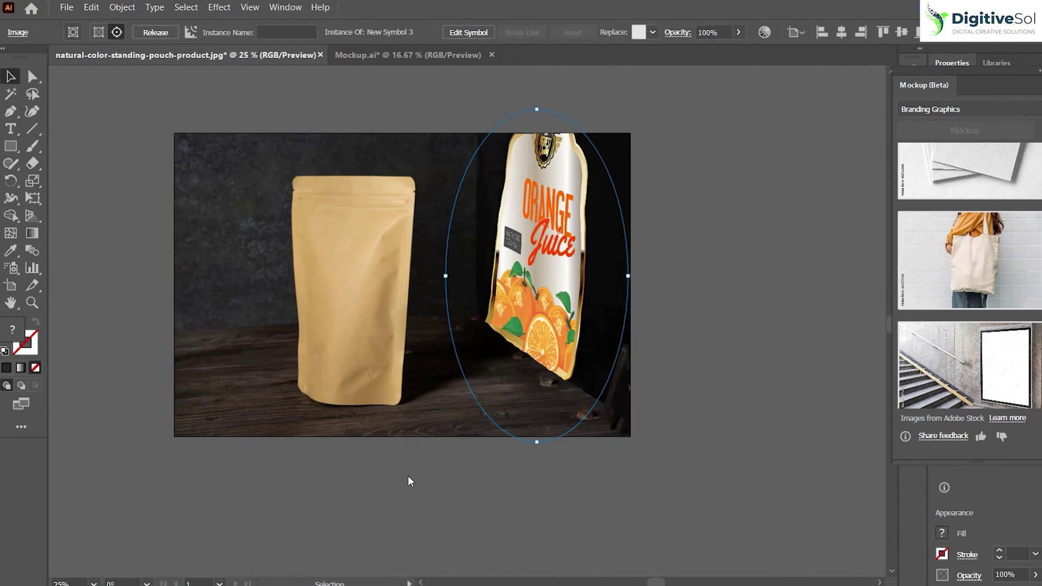
drag(470, 288, 340, 300)
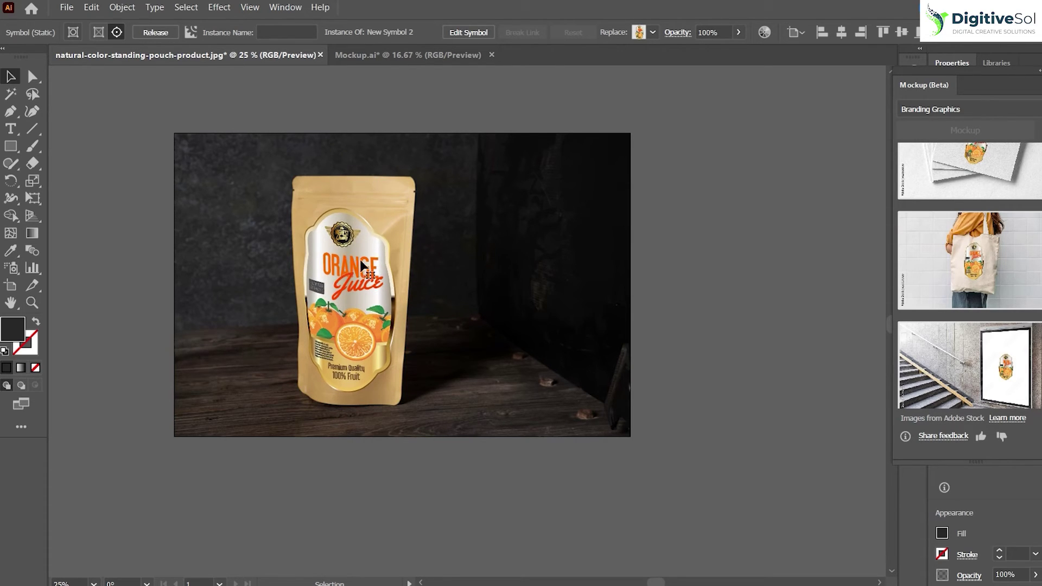
click(350, 183)
Step: Rotate the label slightly and try Overlay, Multiply, Soft Light and Hard Light blending on it
drag(342, 168, 348, 174)
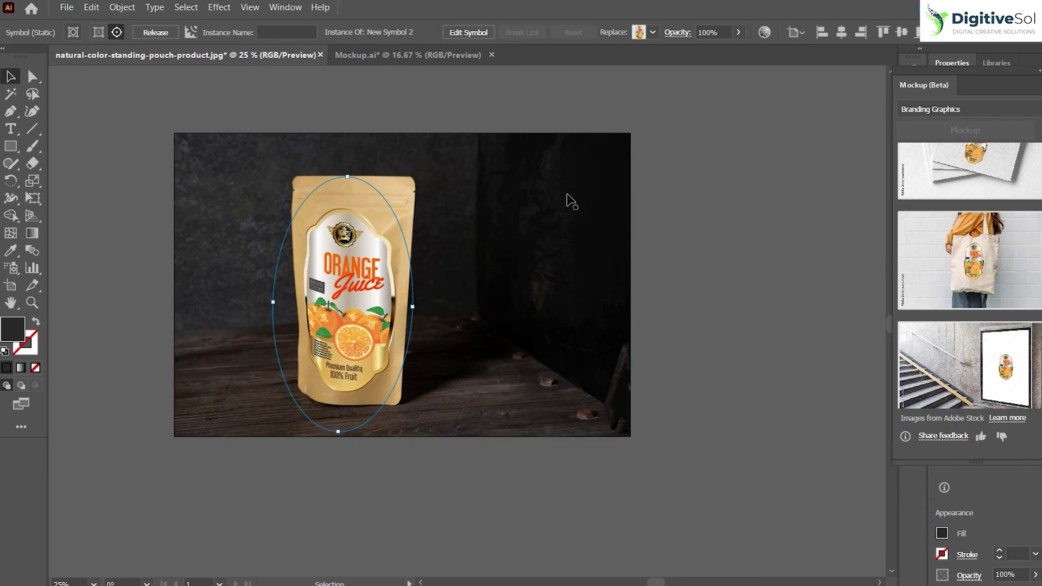
click(677, 33)
click(566, 60)
click(561, 195)
click(578, 60)
click(559, 108)
click(575, 57)
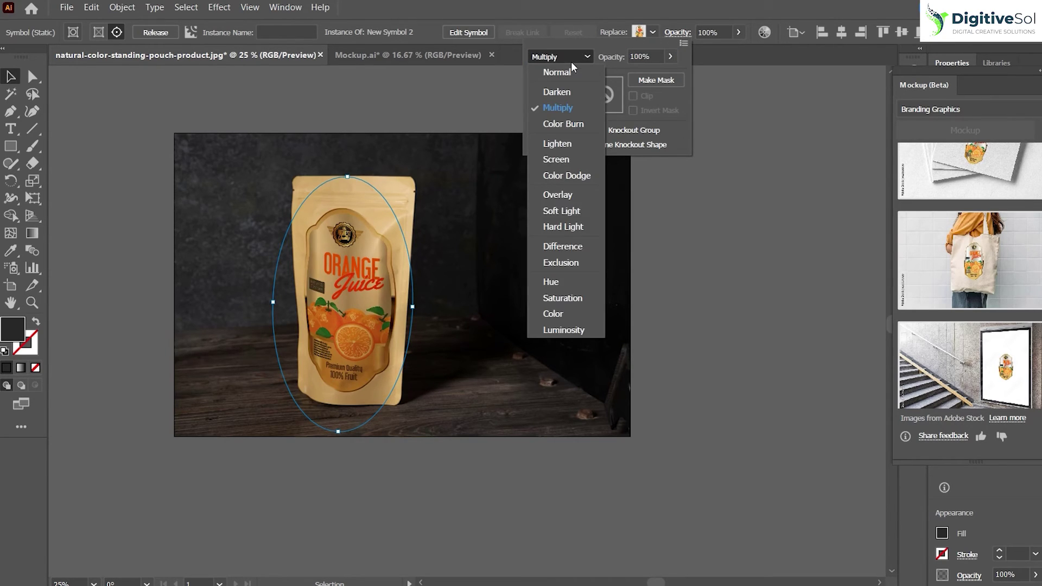
click(562, 211)
click(573, 57)
click(564, 227)
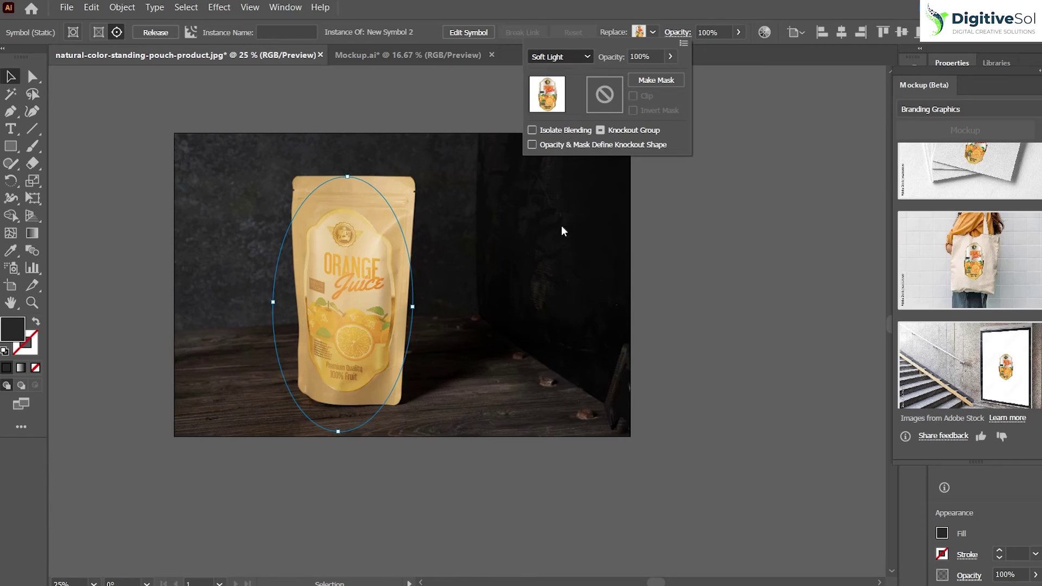
Step: Try Color blending on the label, then switch it to Multiply
click(579, 57)
click(558, 314)
click(578, 57)
click(558, 107)
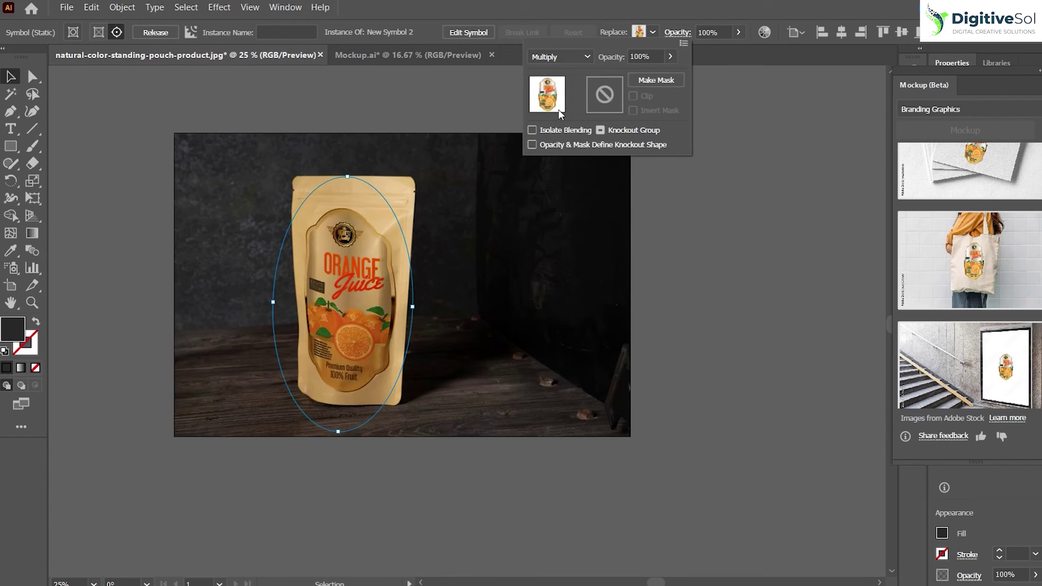
Step: Set the Orange Juice label back to Normal blending and deselect the mockup
click(739, 33)
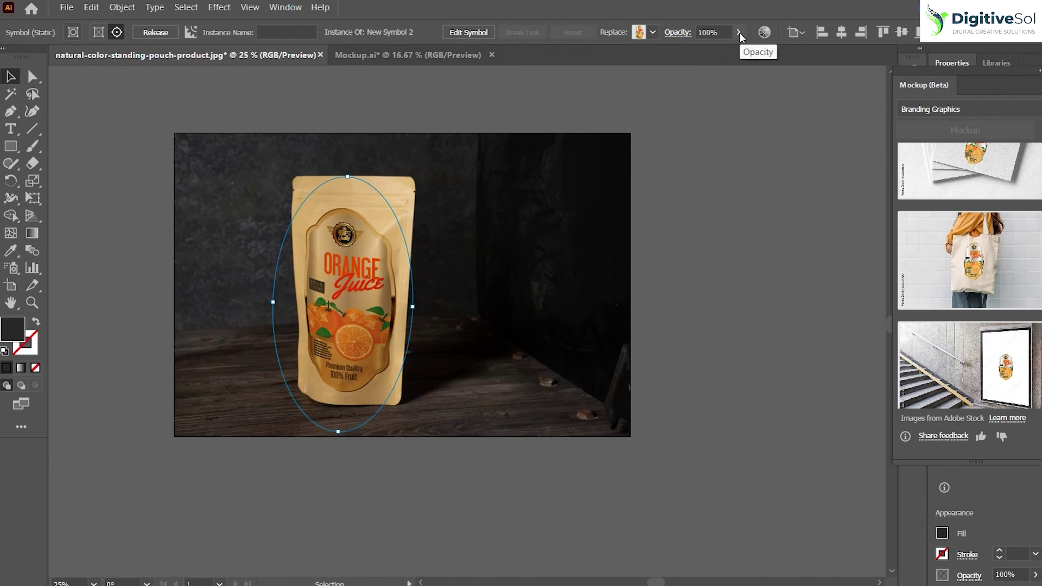
click(739, 34)
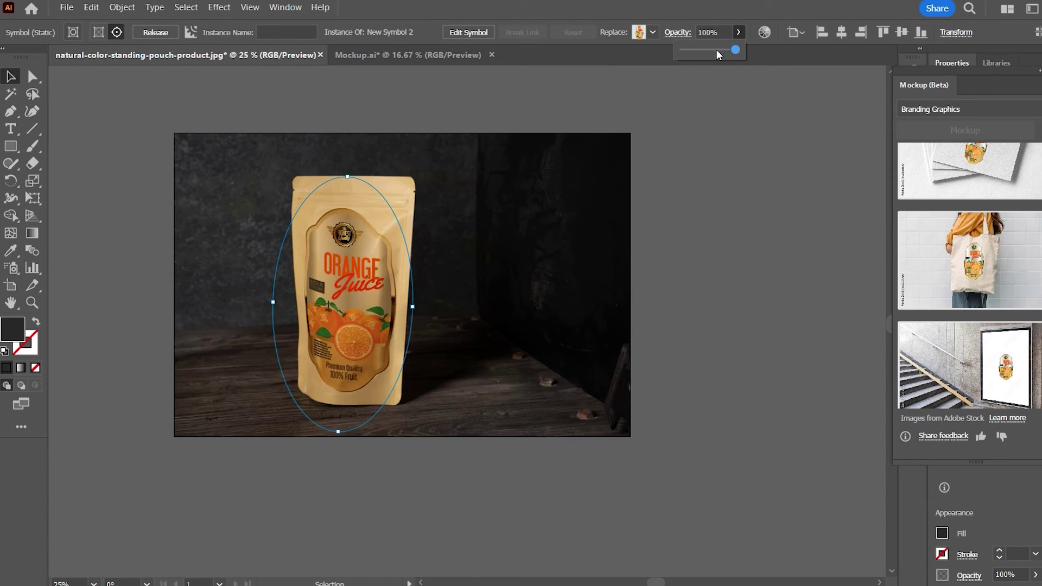
click(677, 32)
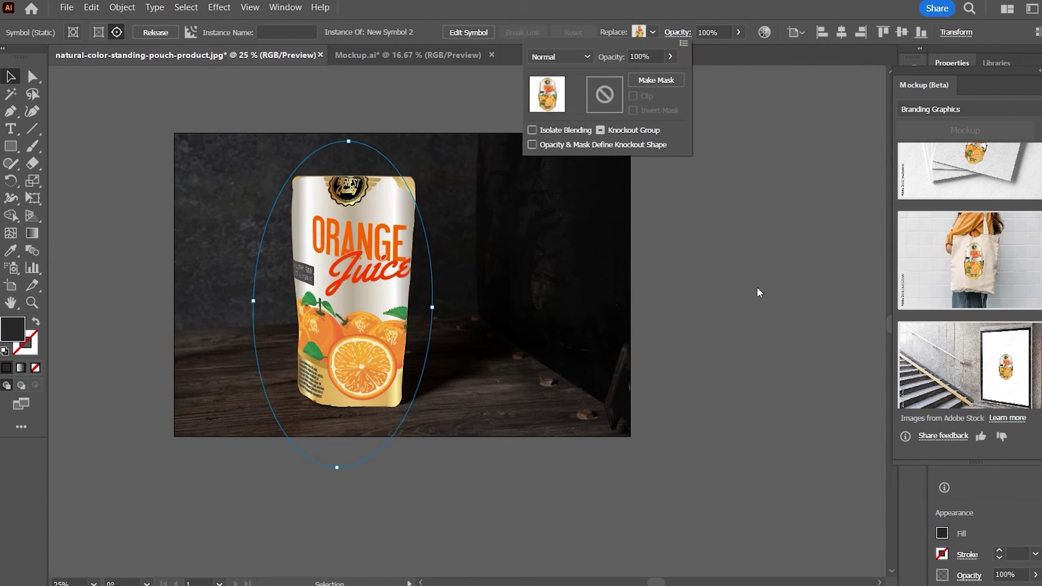
click(723, 279)
click(724, 279)
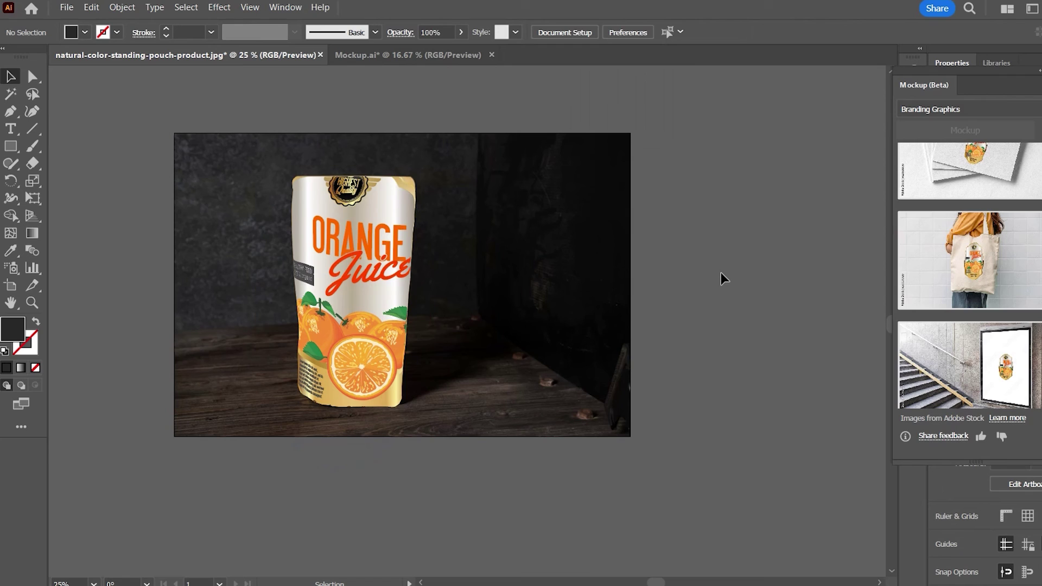